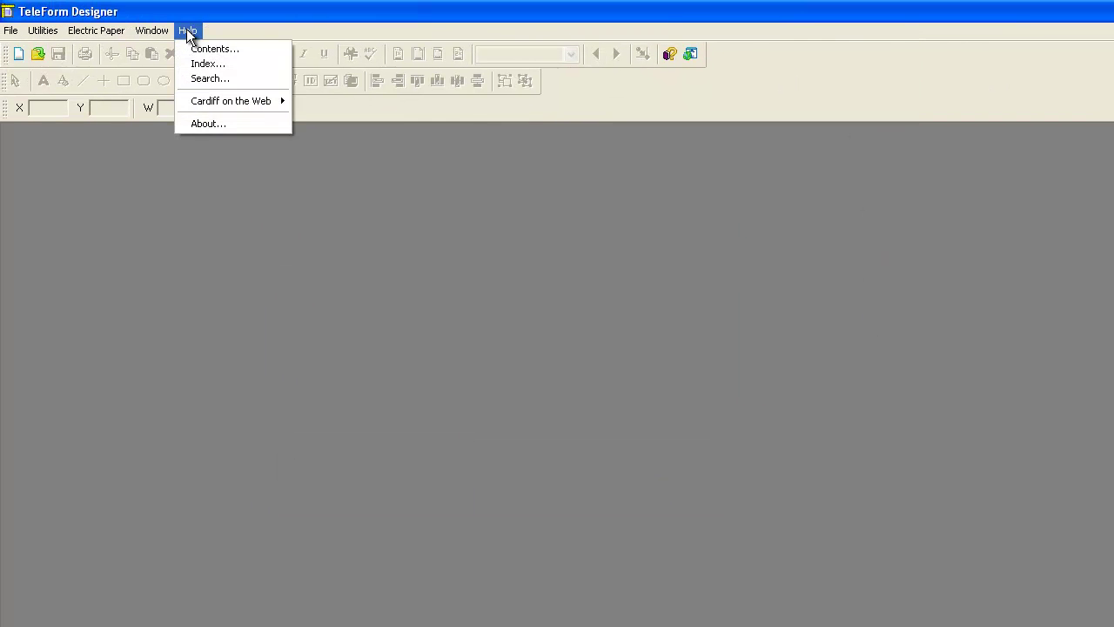
View TeleForm Designer's version and copyright information, then dismiss it
left_click(213, 124)
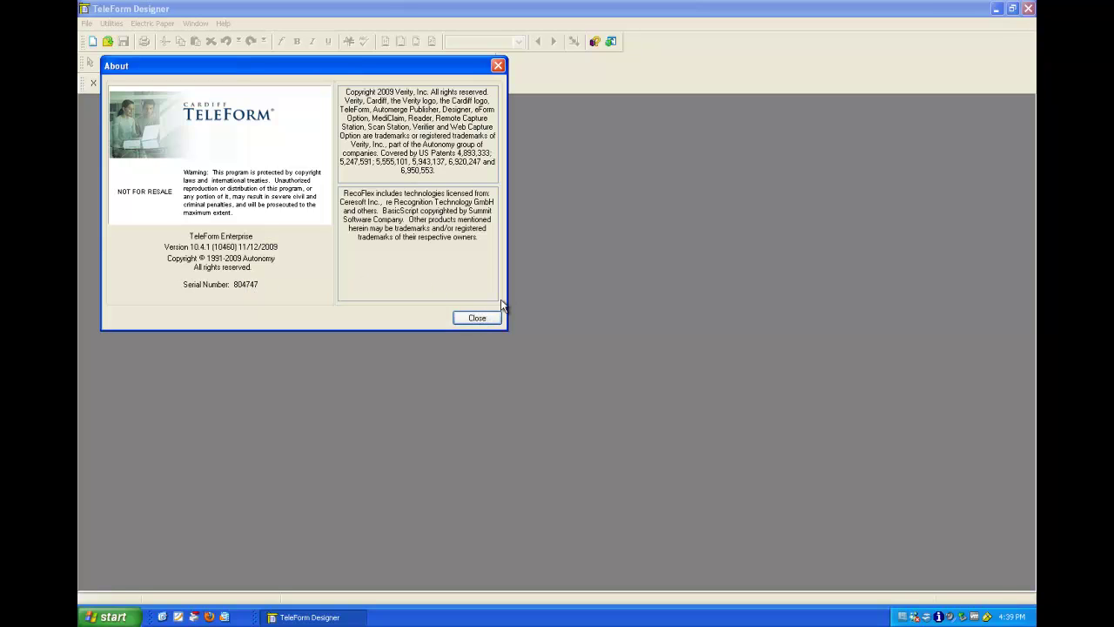
left_click(480, 319)
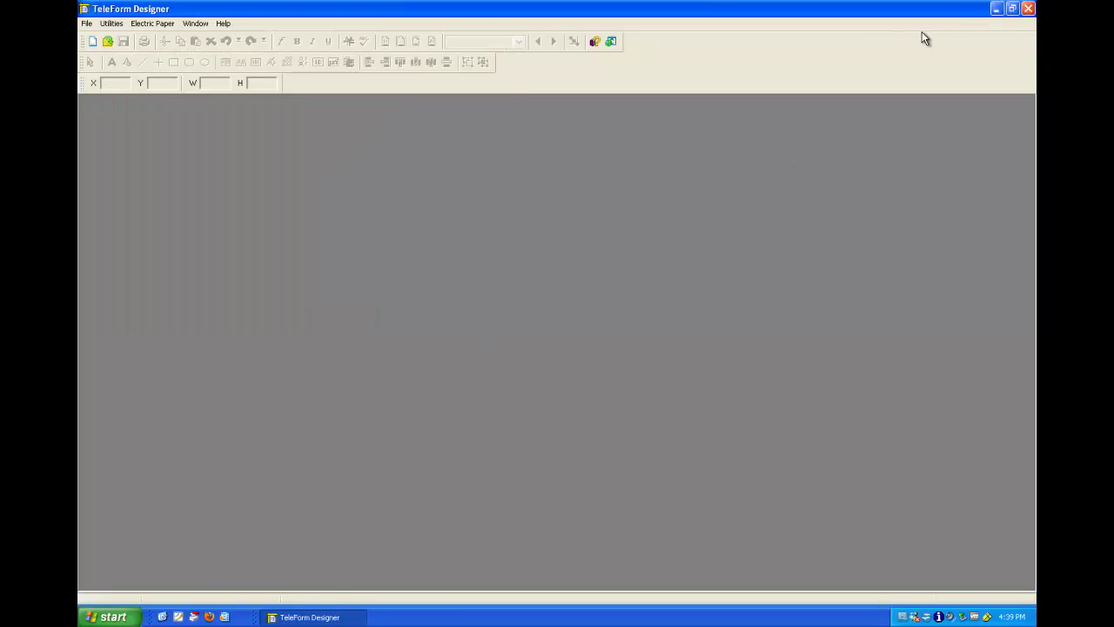
Minimize Designer and launch TeleForm License Manager from Cardiff TeleForm > TeleForm Utilities
left_click(996, 8)
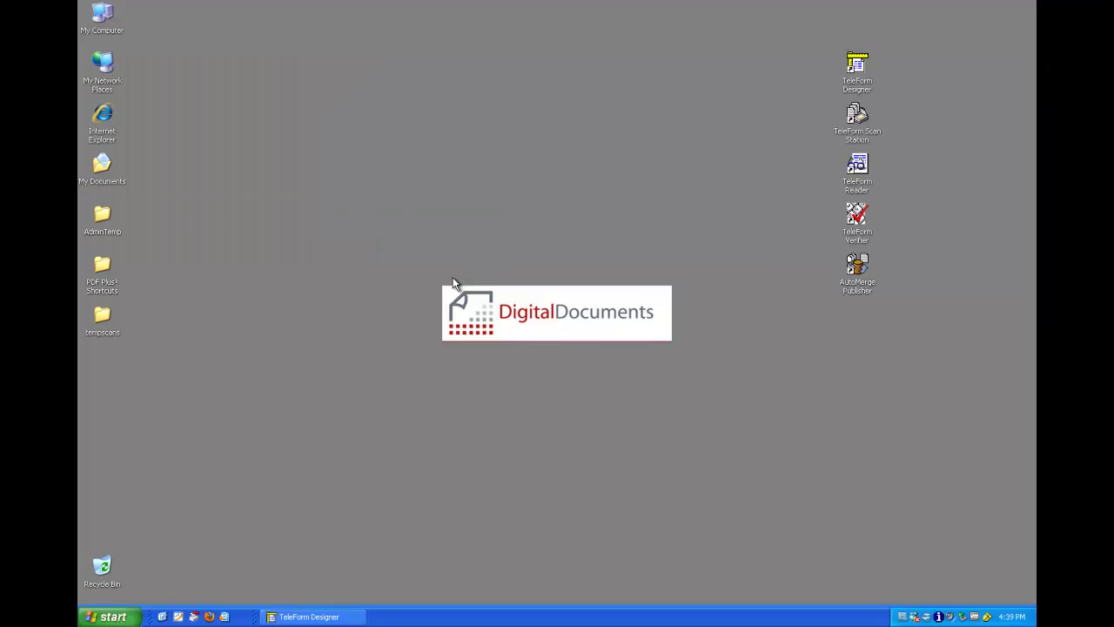
left_click(121, 619)
mouse_move(139, 460)
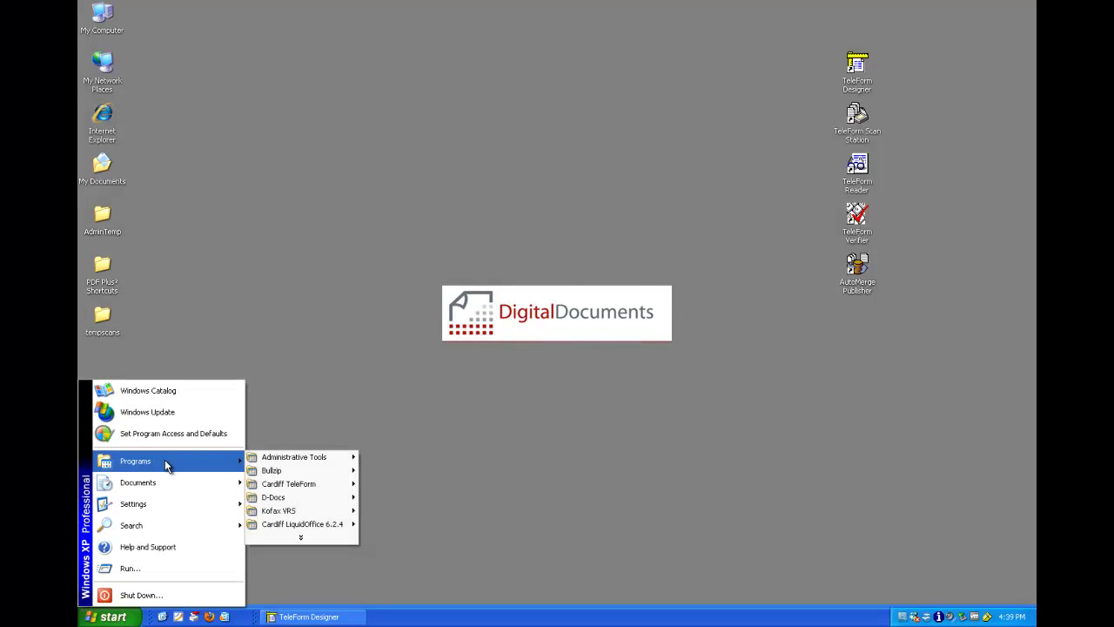
mouse_move(288, 483)
mouse_move(402, 484)
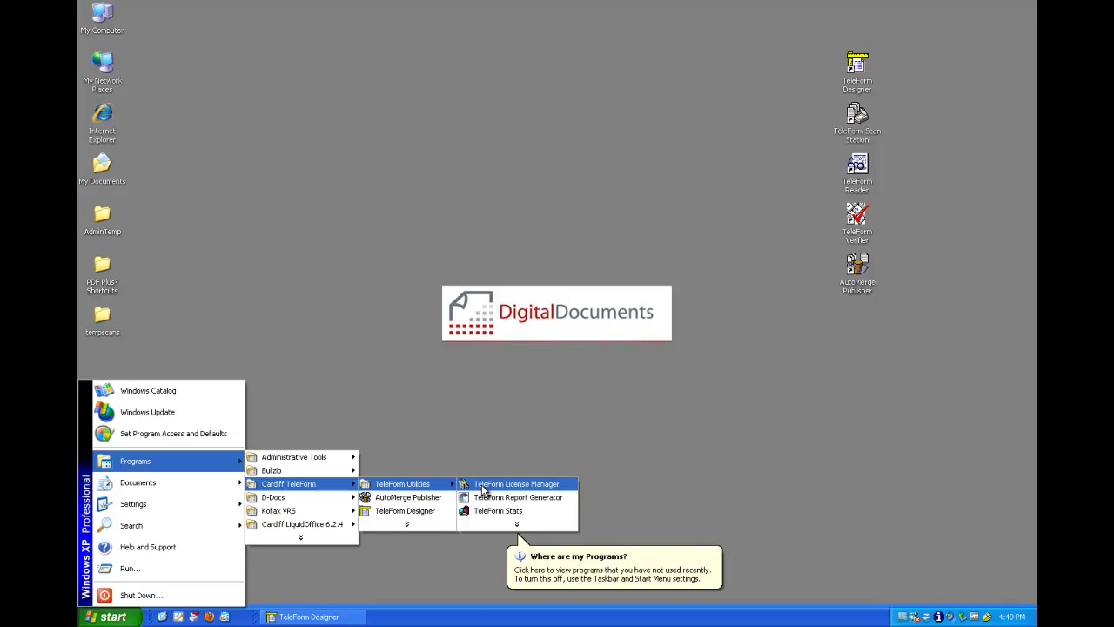
left_click(481, 486)
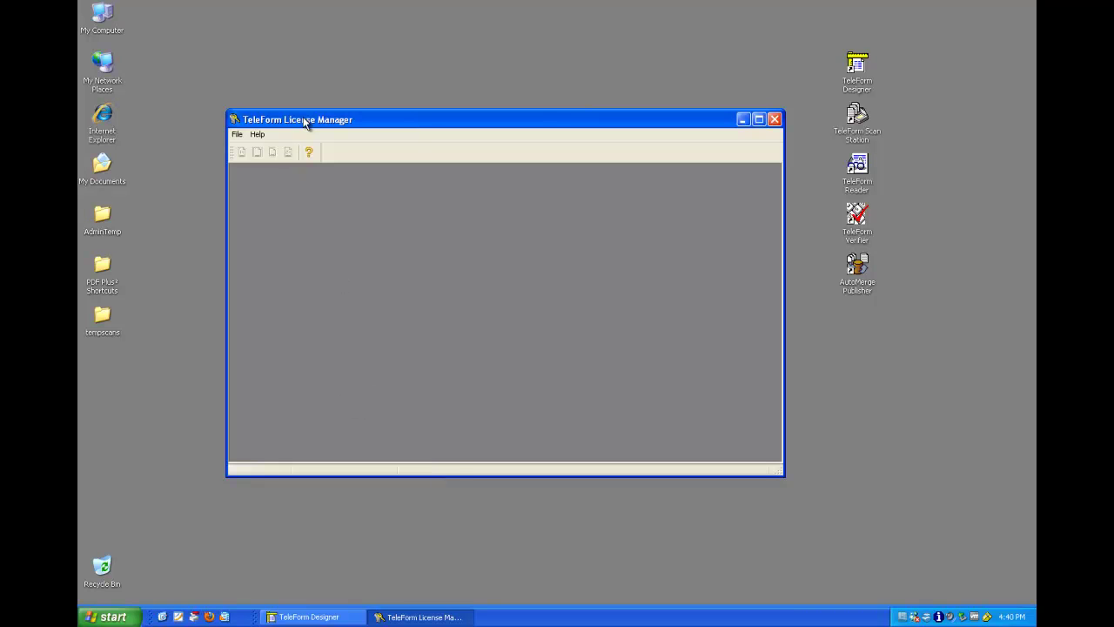
left_click(235, 136)
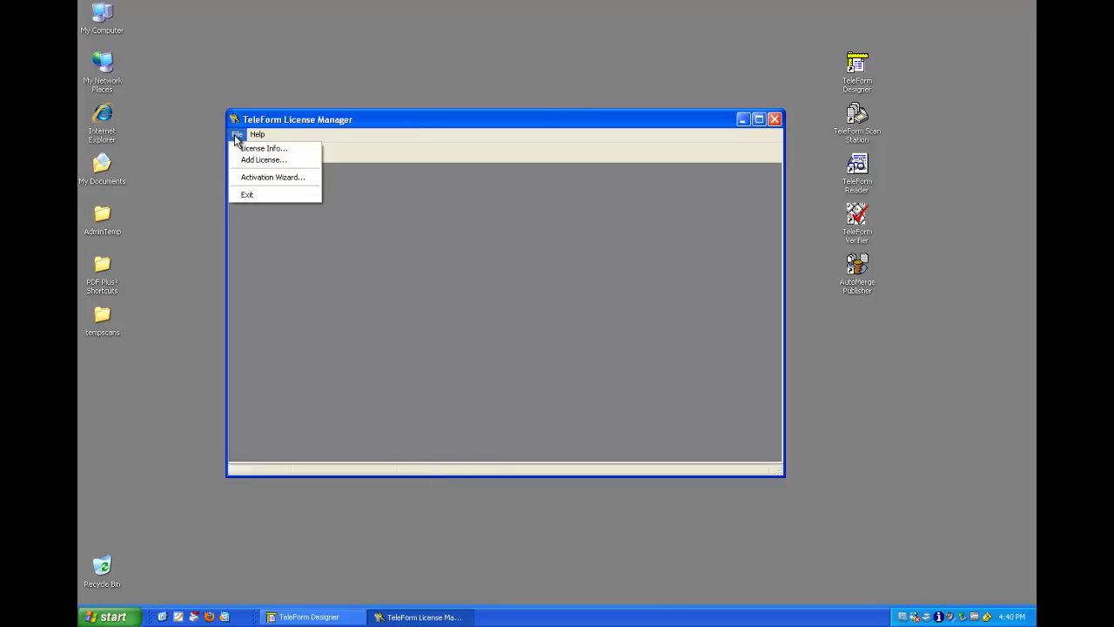
Review the License Info summary showing the Enterprise license expiring 5/11/2012
left_click(254, 146)
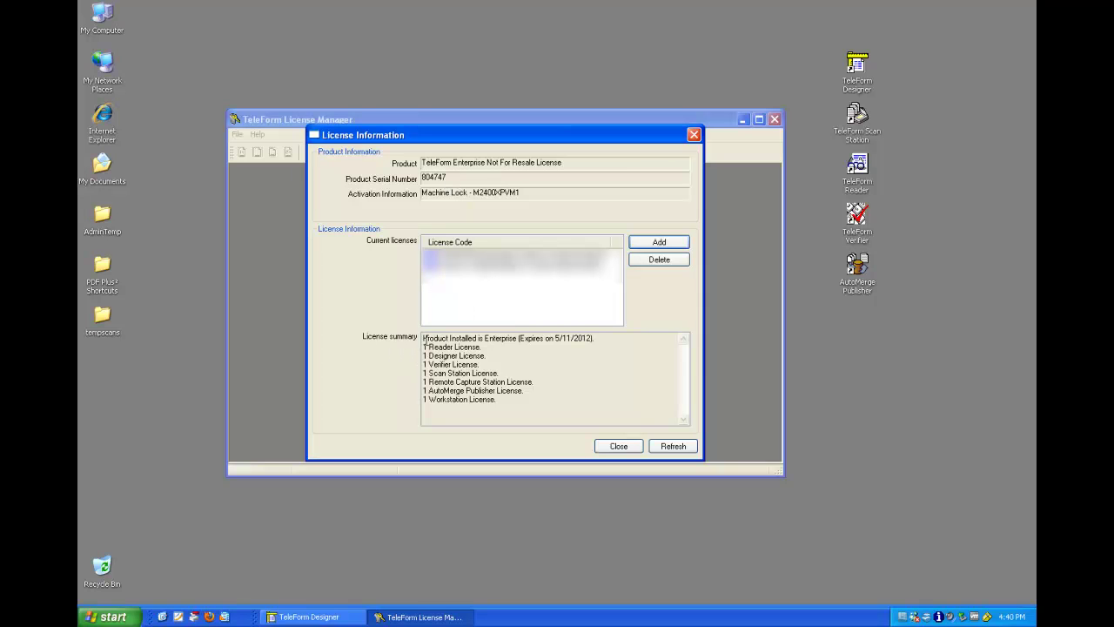
mouse_move(425, 339)
left_mouse_down()
mouse_move(550, 407)
mouse_move(437, 396)
mouse_move(400, 316)
left_mouse_up()
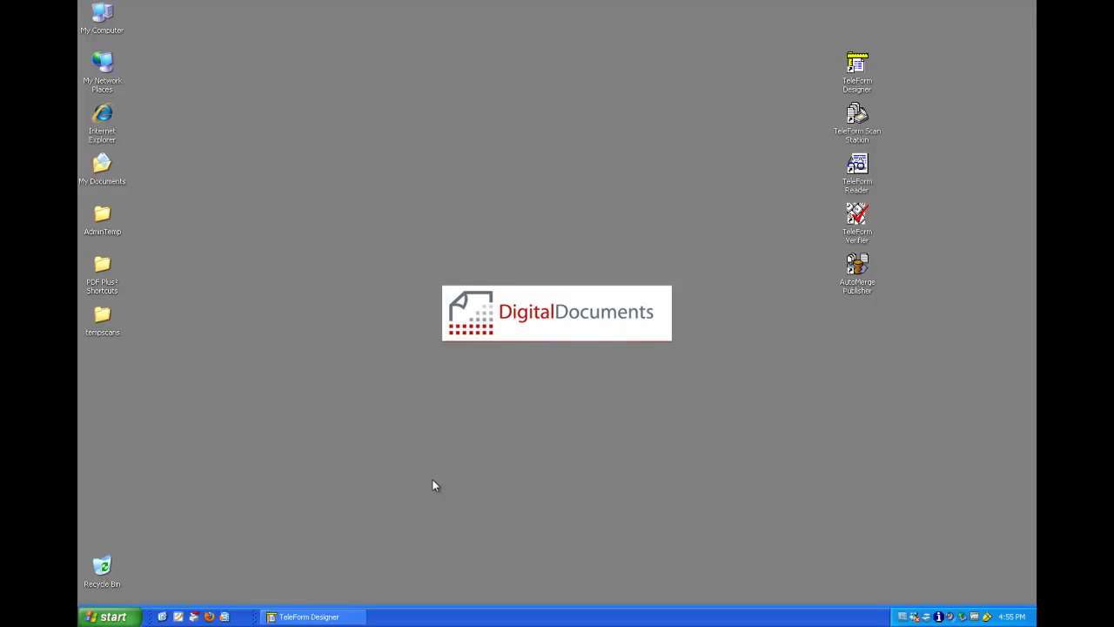
Restore Designer and start exporting the CoverTest template from the Demo templates folder
left_click(334, 618)
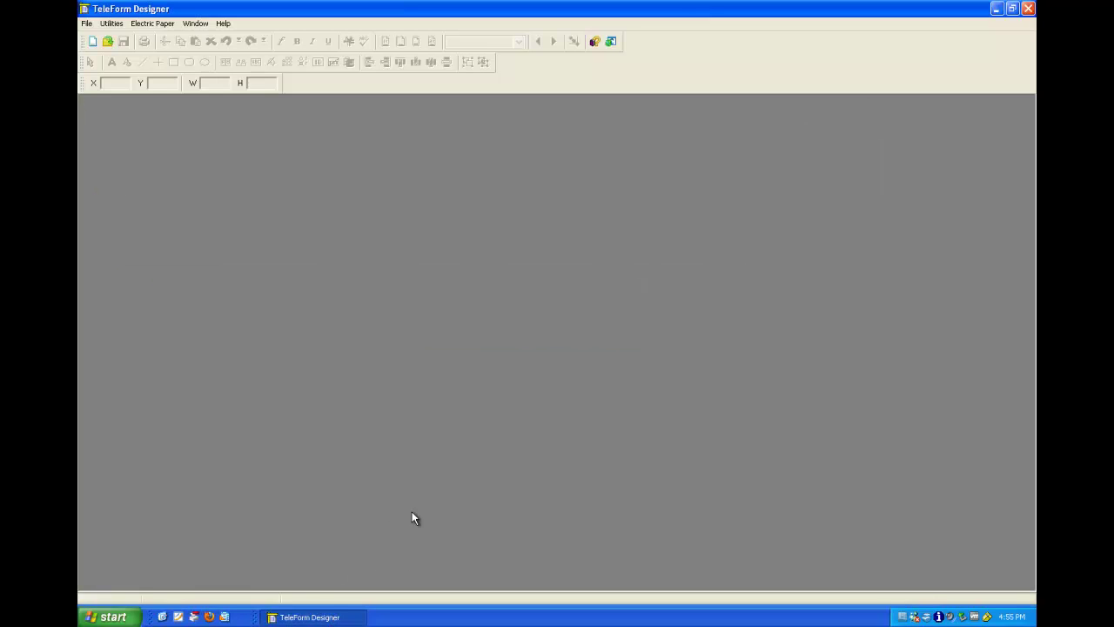
left_click(107, 42)
left_click(427, 185)
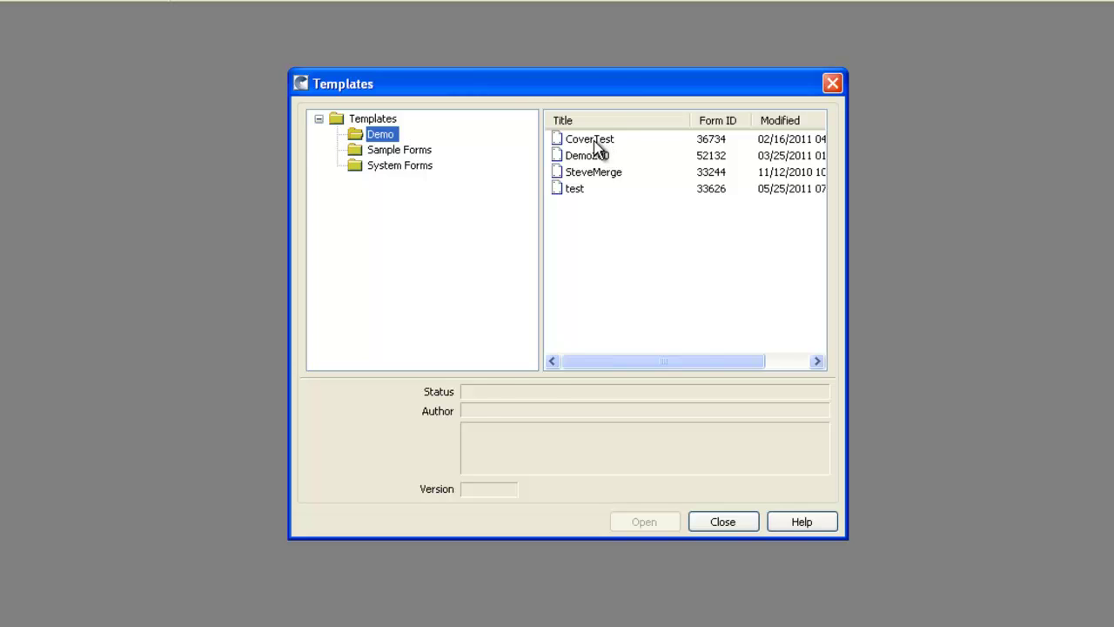
left_click(597, 148)
right_click(597, 148)
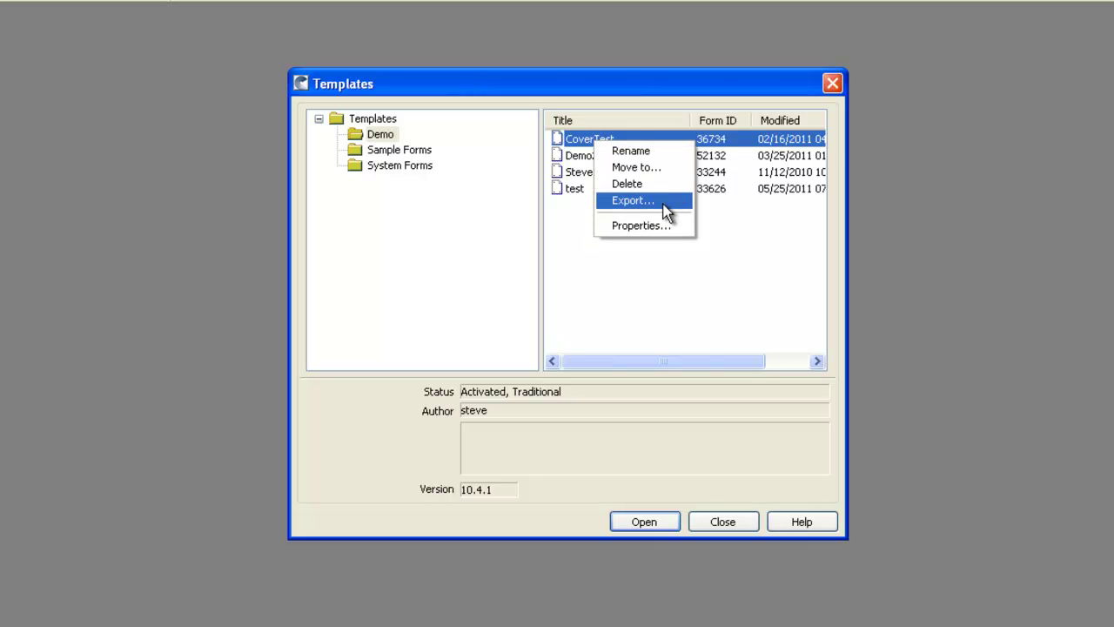
left_click(666, 205)
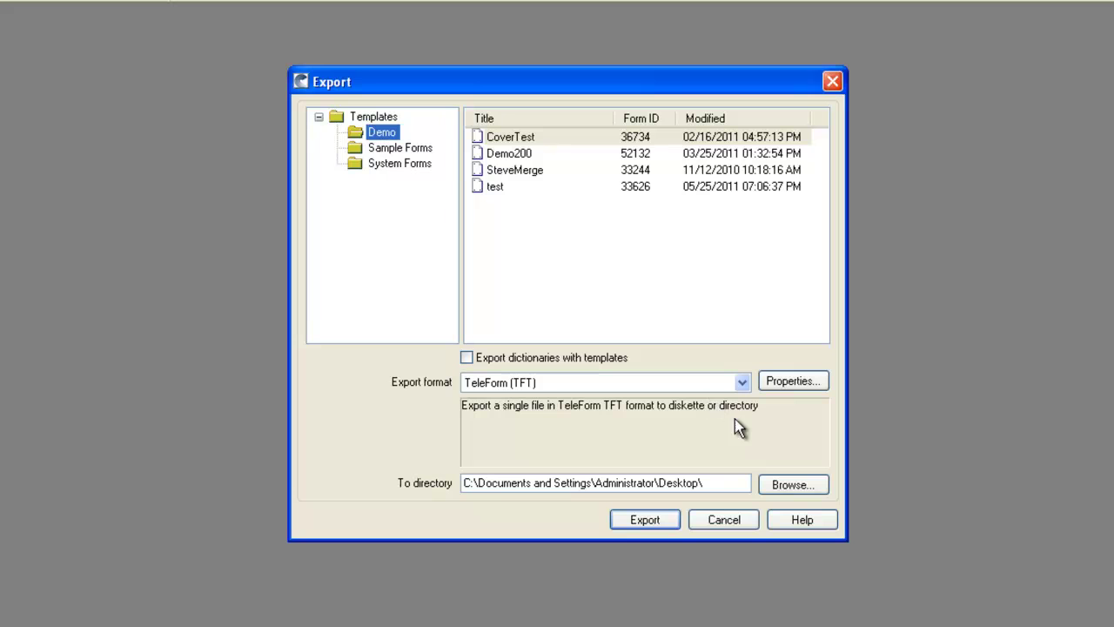
Export CoverTest to the Desktop as a version 10.2 TFT file and close Templates
left_click(794, 485)
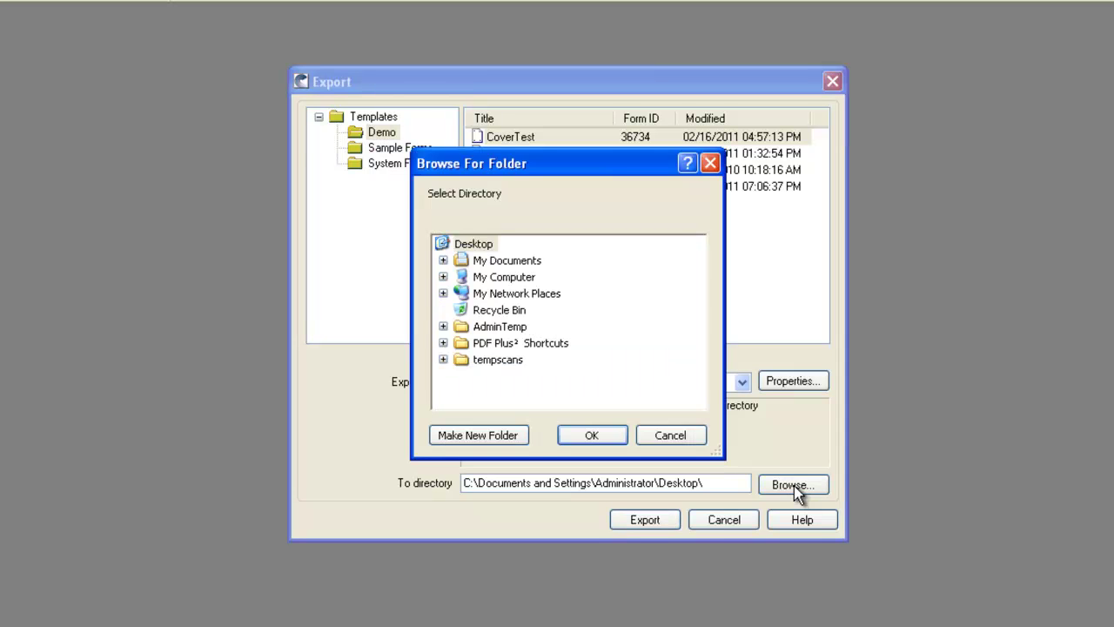
left_click(477, 245)
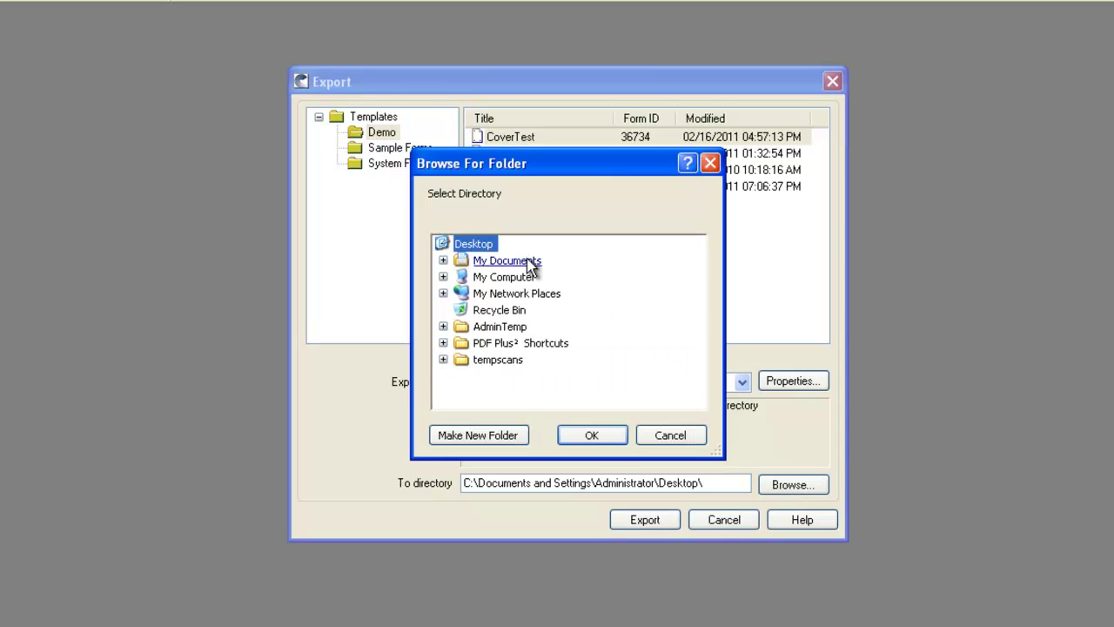
left_click(588, 422)
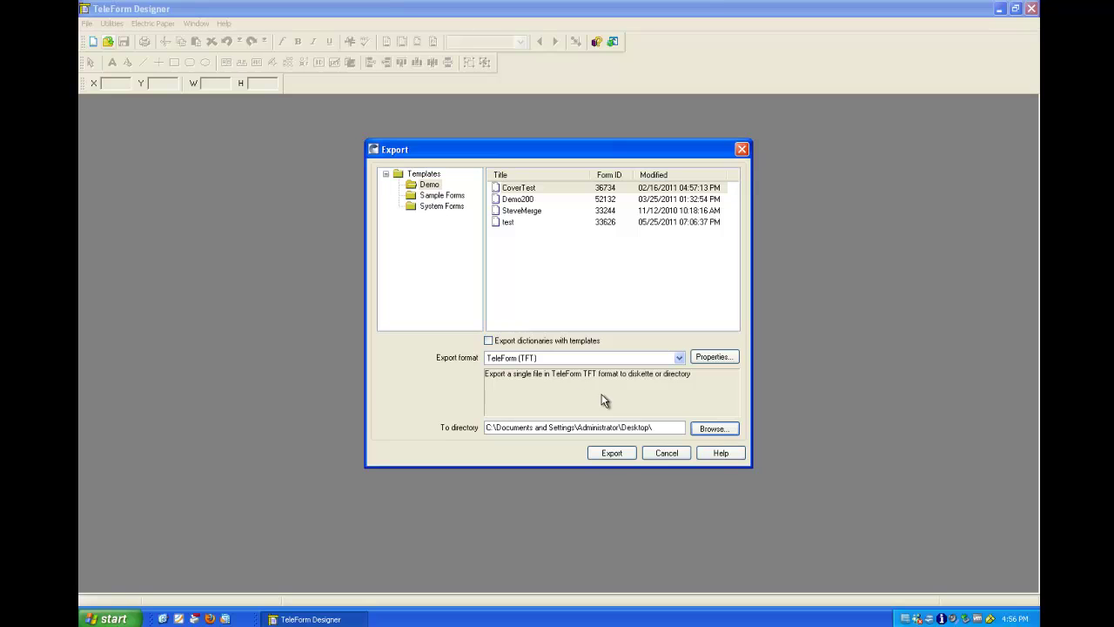
left_click(609, 454)
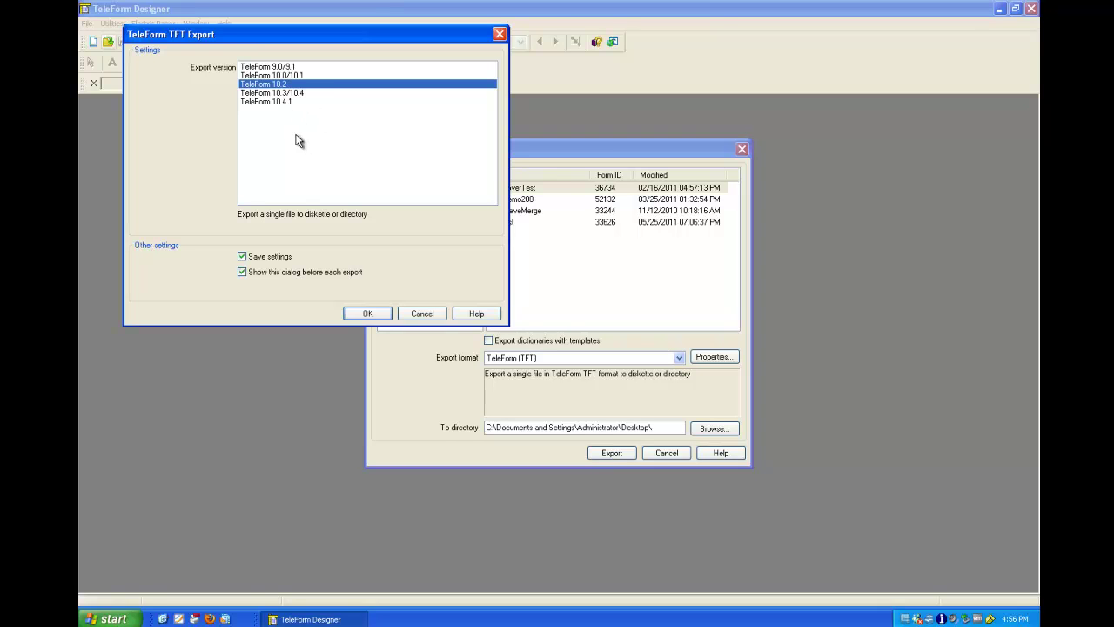
left_click(369, 313)
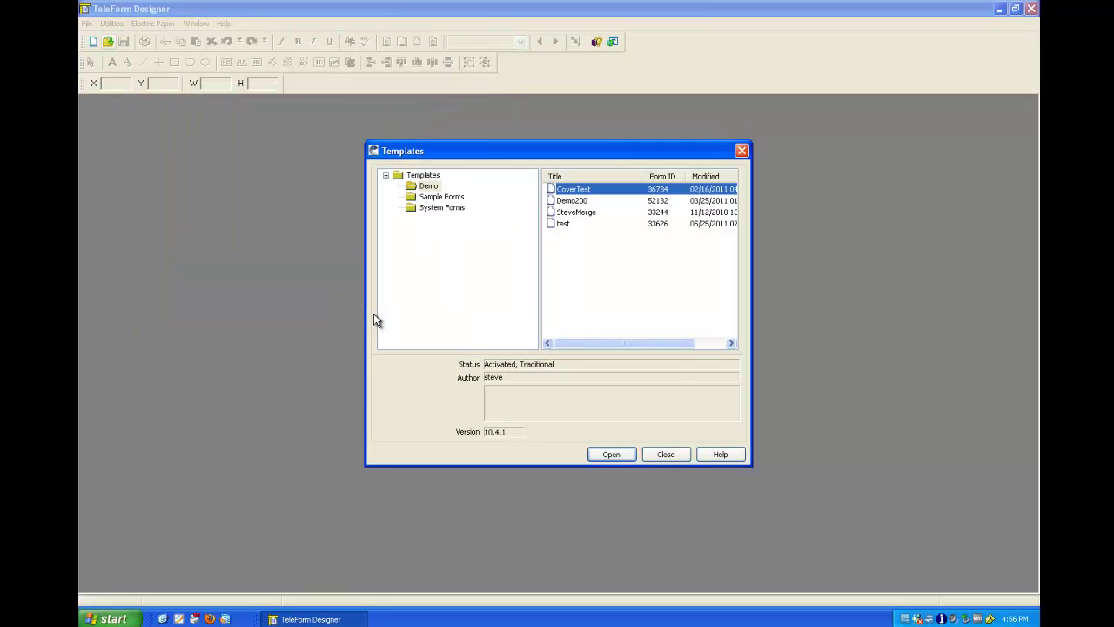
left_click(665, 454)
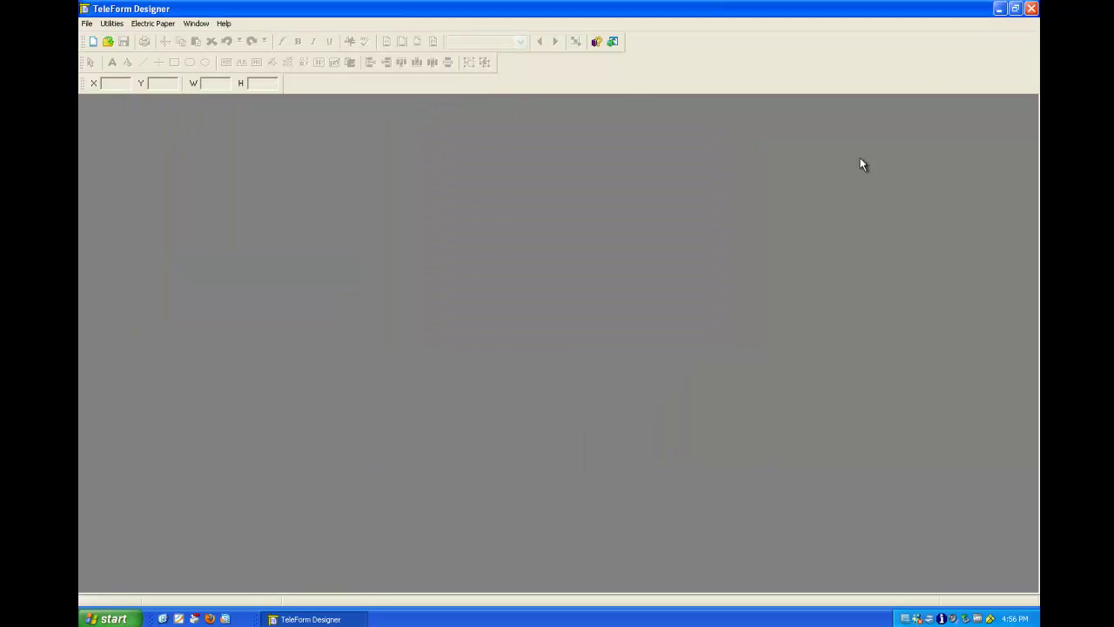
Minimize Designer and move the CoverTest.tft icon to a new desktop position
left_click(998, 10)
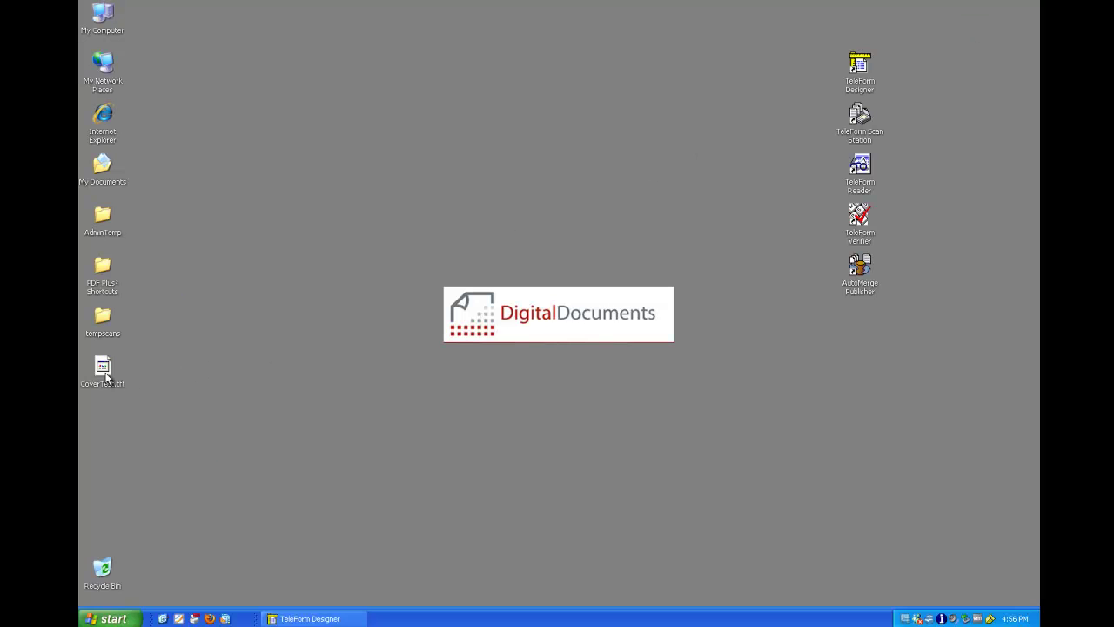
left_click_drag(104, 376, 207, 326)
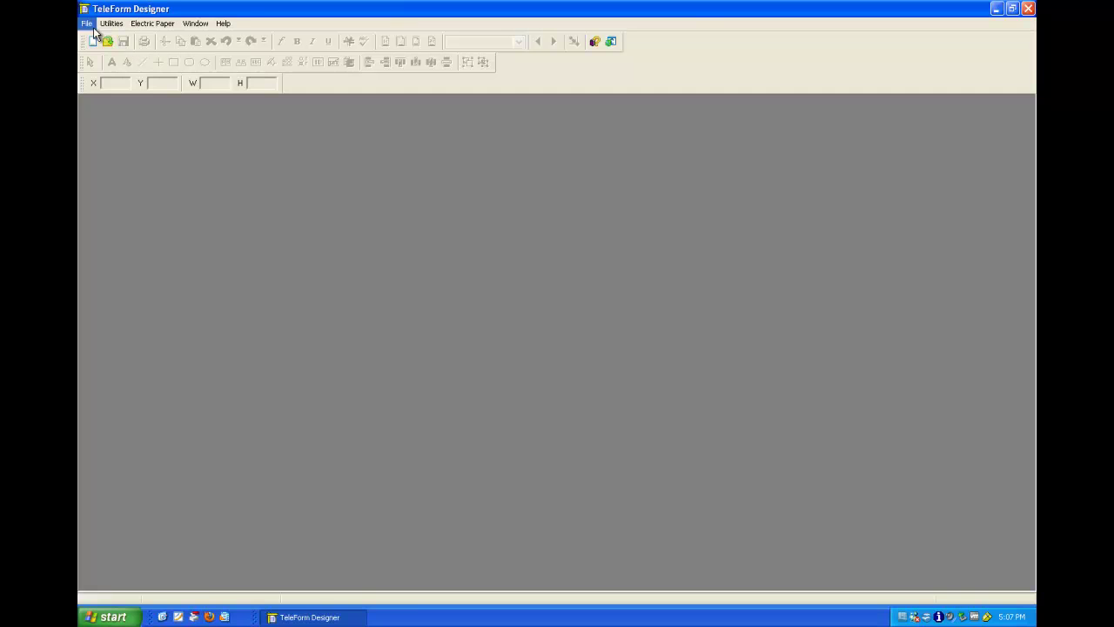
Import CoverTest from the desktop CoverTest.tft file into the Demo templates folder
left_click(110, 41)
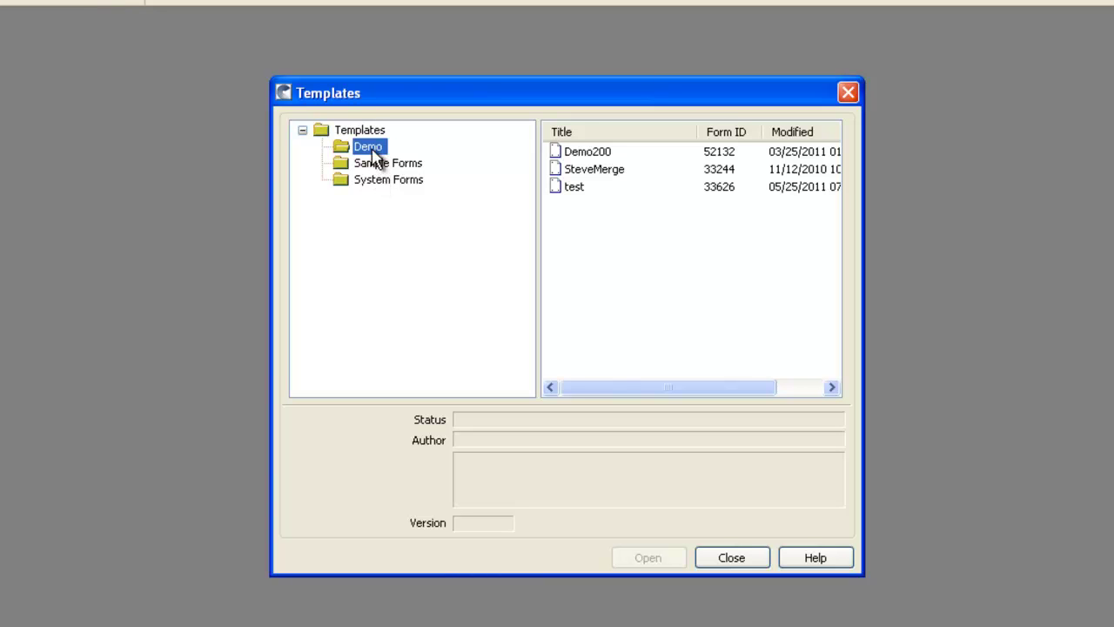
right_click(590, 248)
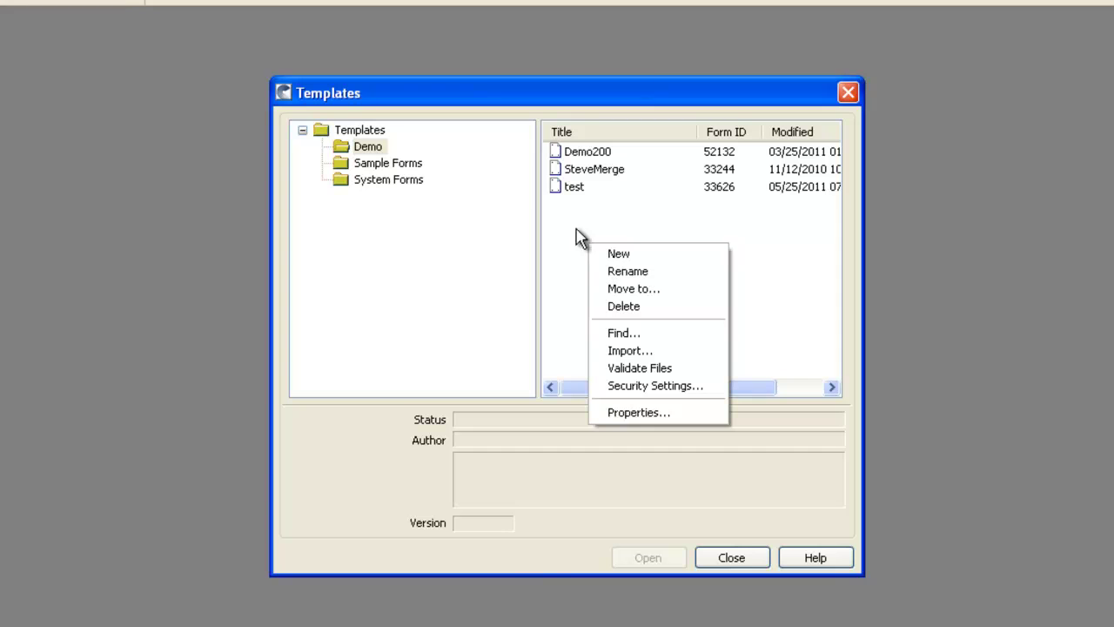
left_click(656, 352)
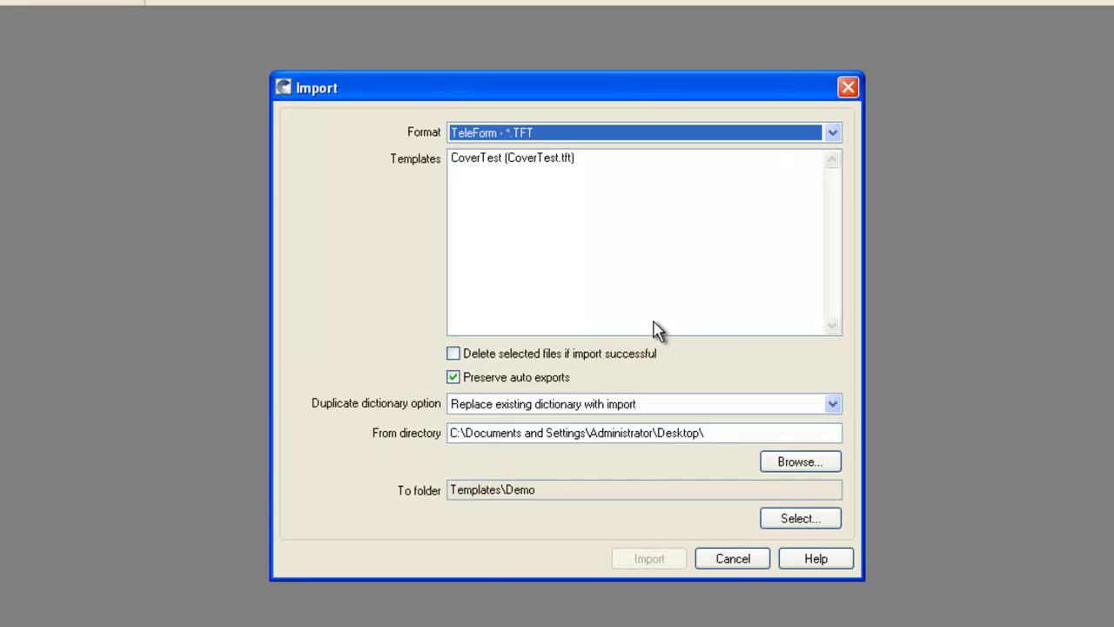
left_click(794, 466)
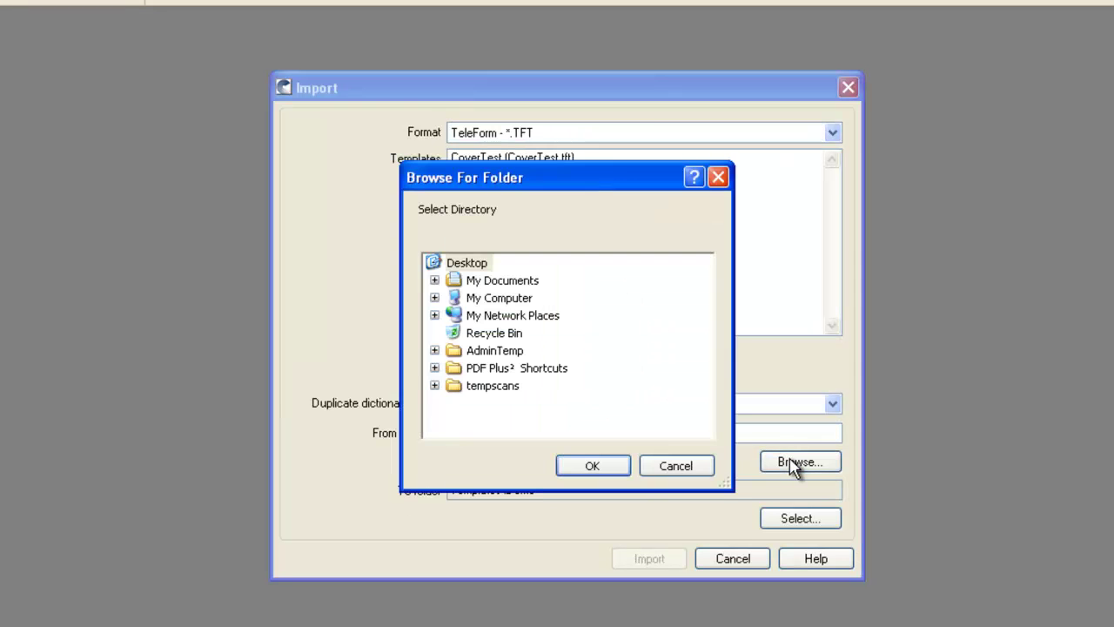
left_click(476, 266)
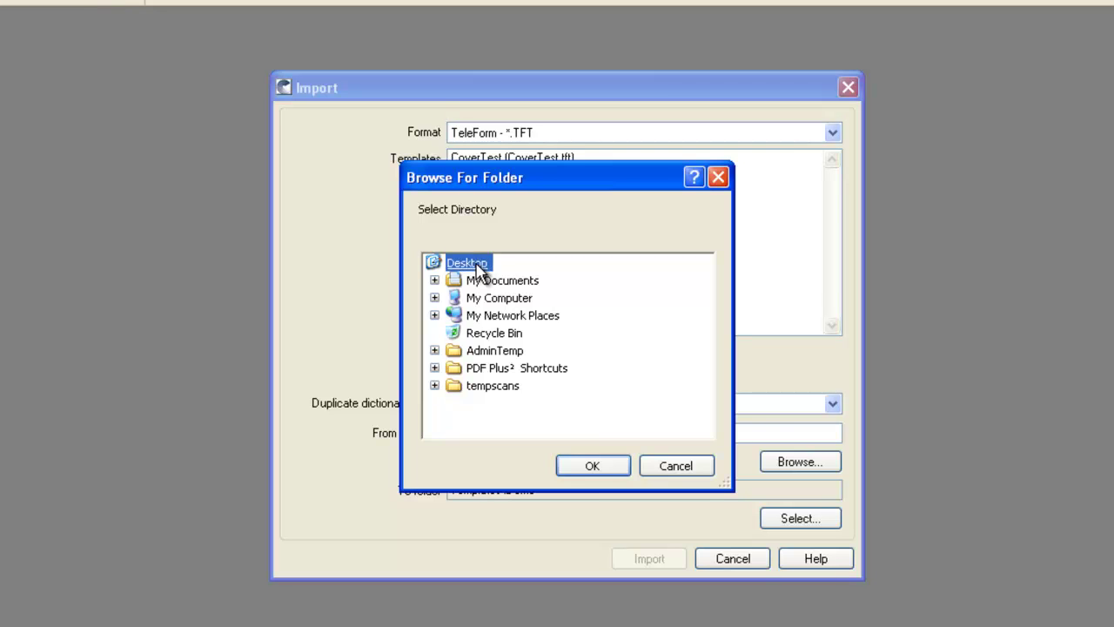
left_click(595, 468)
left_click(540, 158)
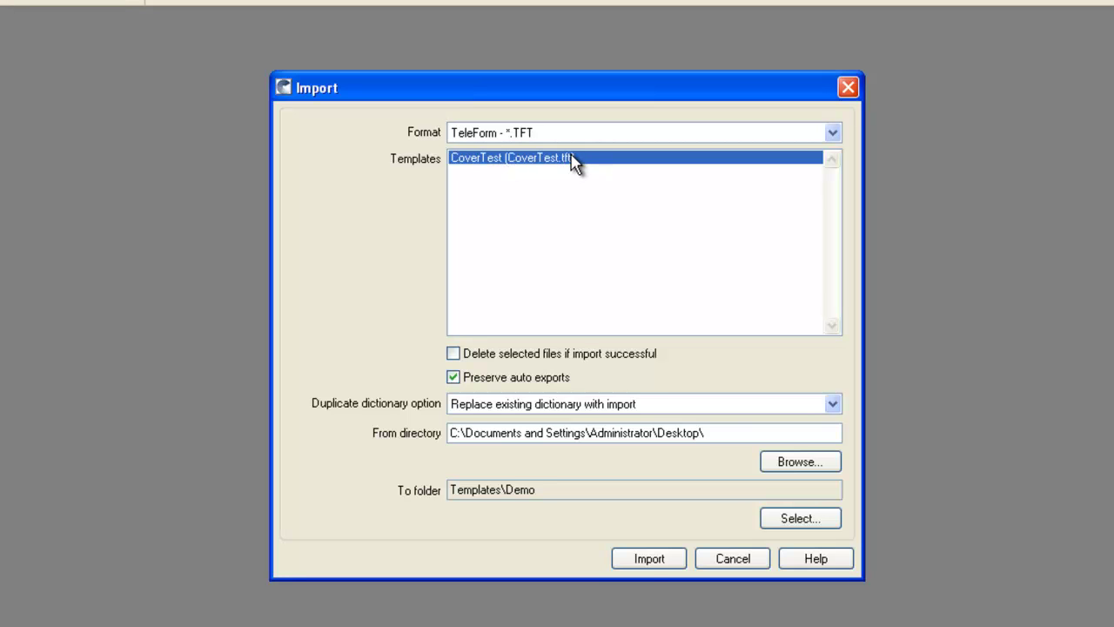
left_click(646, 561)
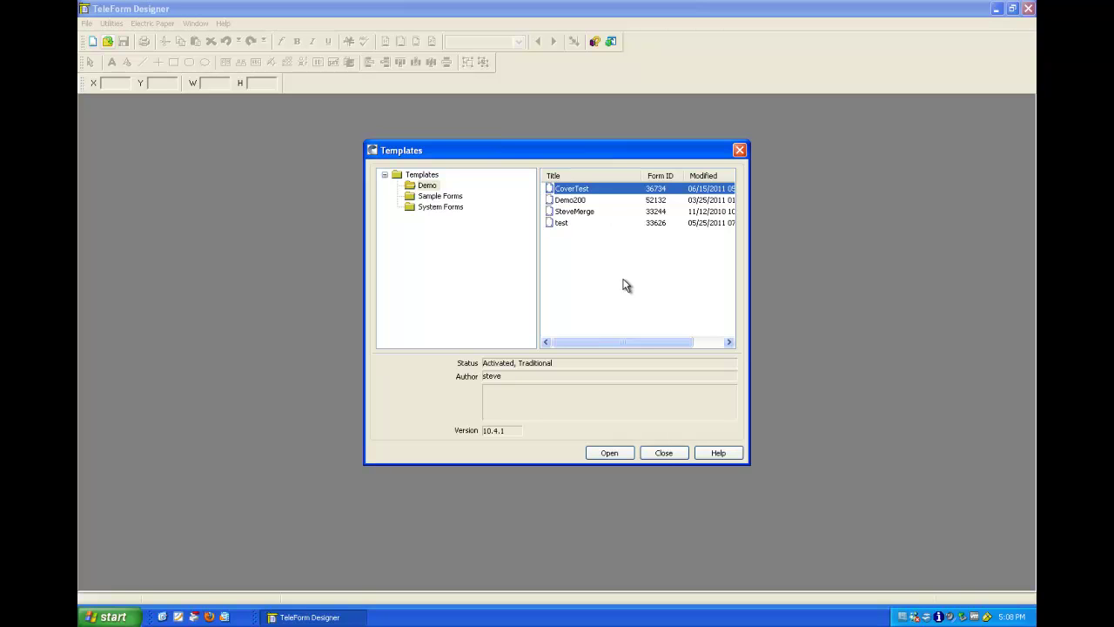
Close the Templates window, returning to Designer's empty workspace
left_click(667, 451)
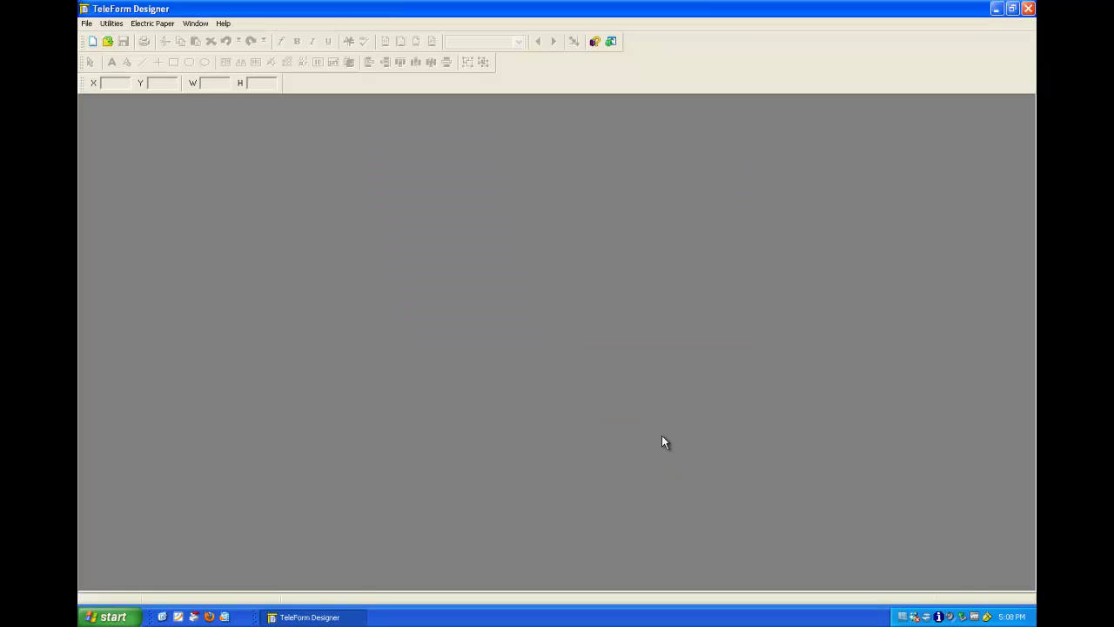